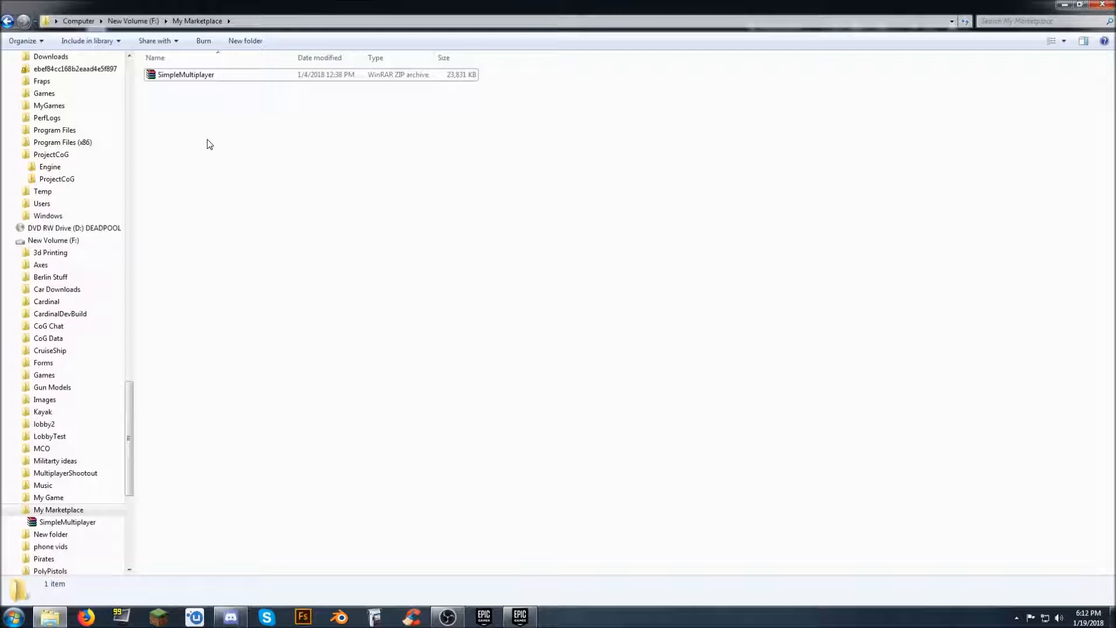
Extract the SimpleMultiplayer ZIP into its own SimpleMultiplayer folder in My Marketplace.
click(198, 80)
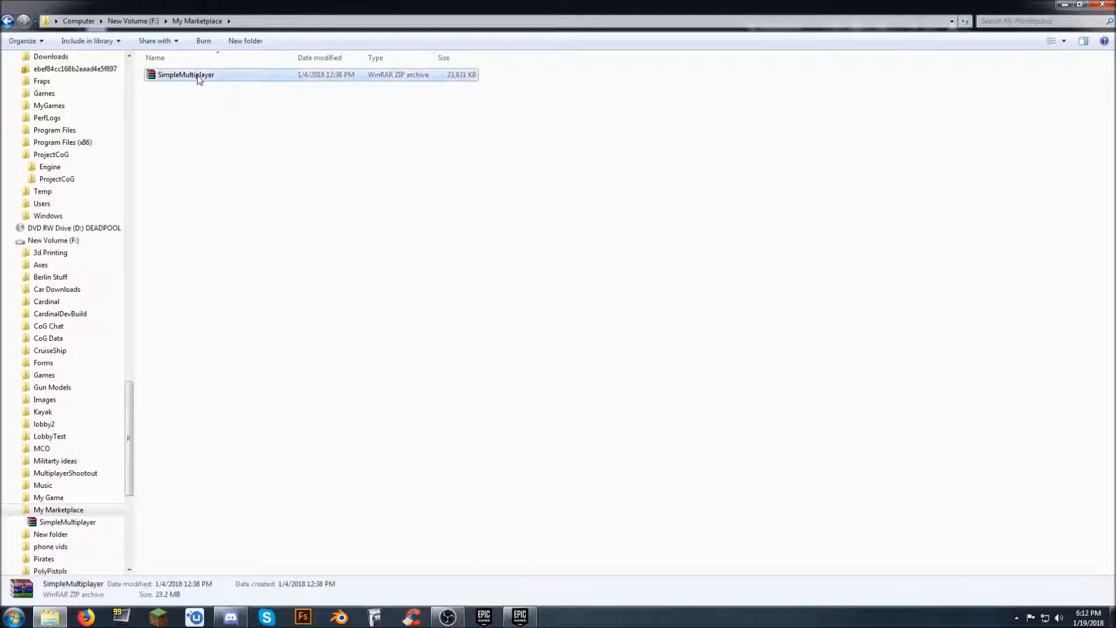
right_click(198, 80)
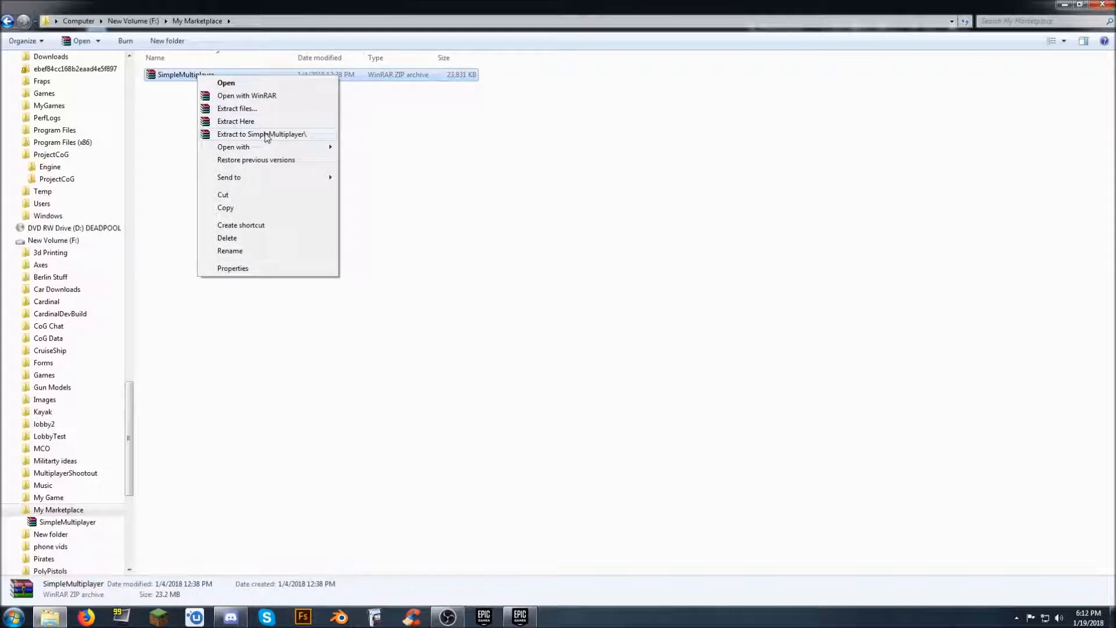
click(266, 134)
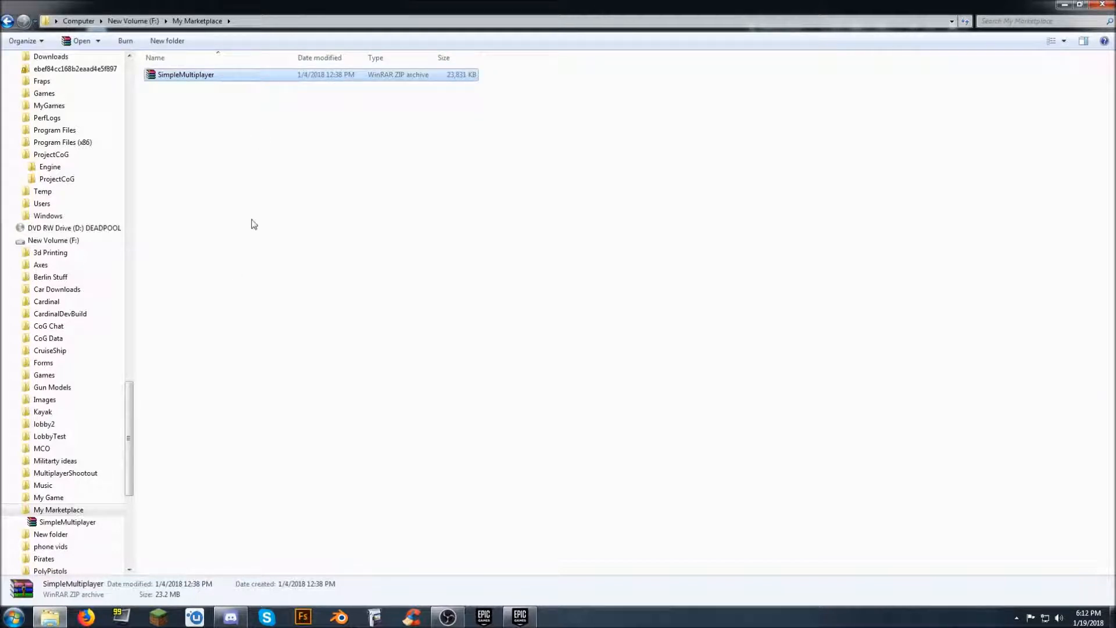
click(68, 522)
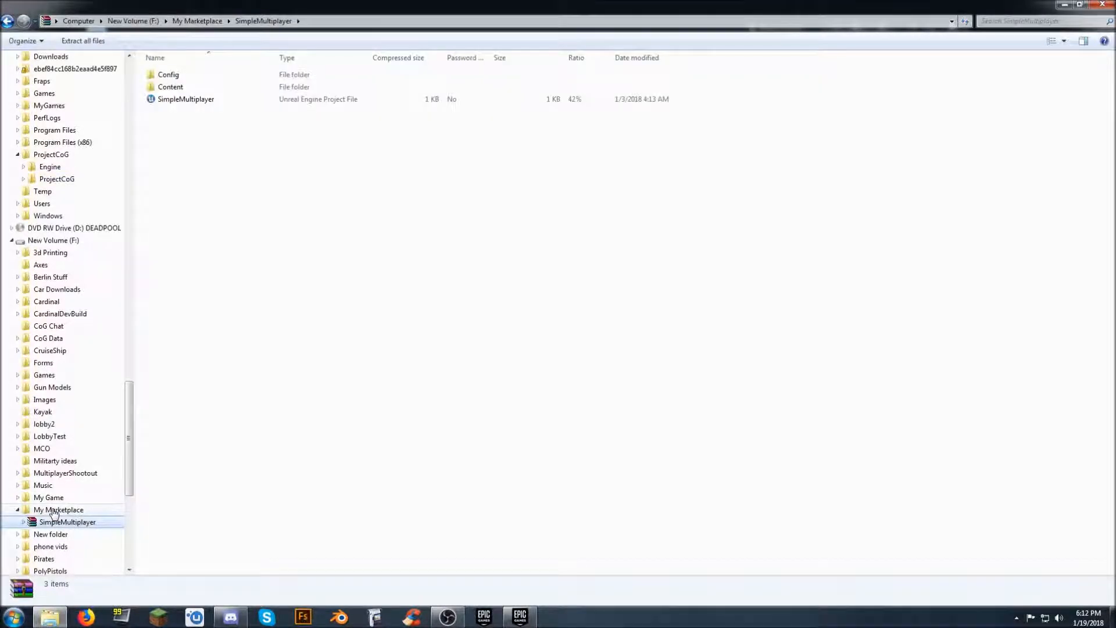
click(58, 511)
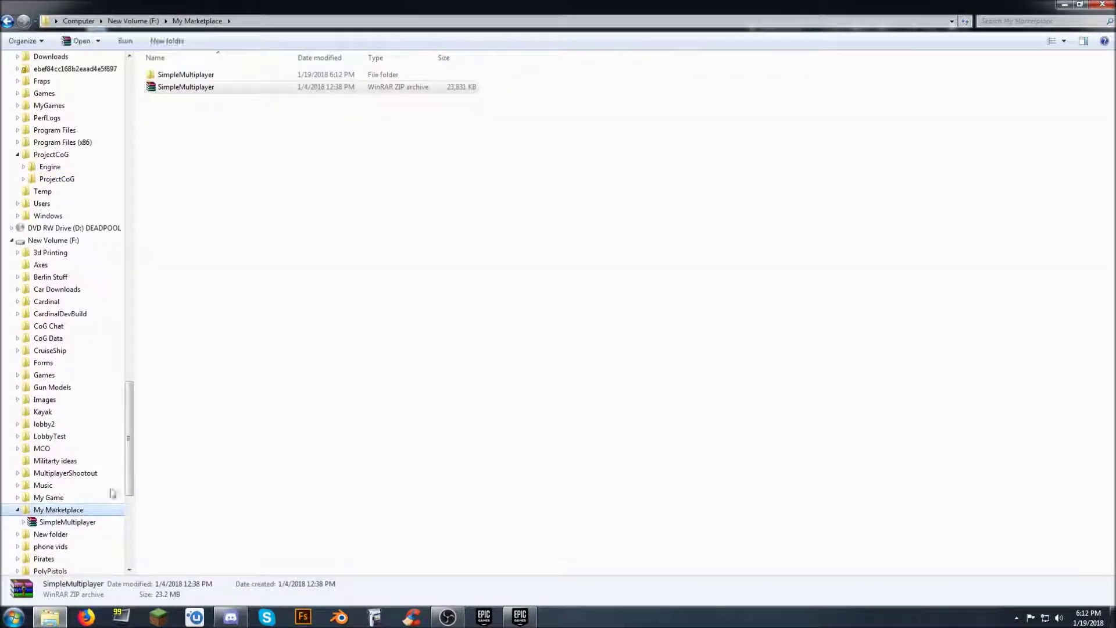
Launch SimpleMultiplayer.uproject from the extracted folder into Unreal Editor.
double_click(211, 74)
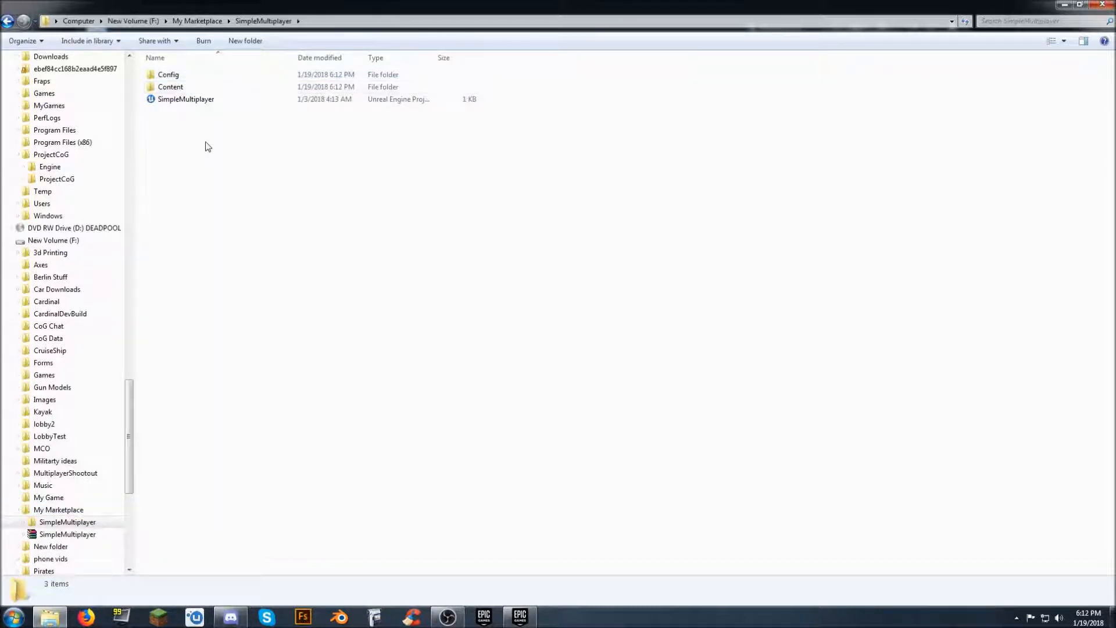
double_click(201, 102)
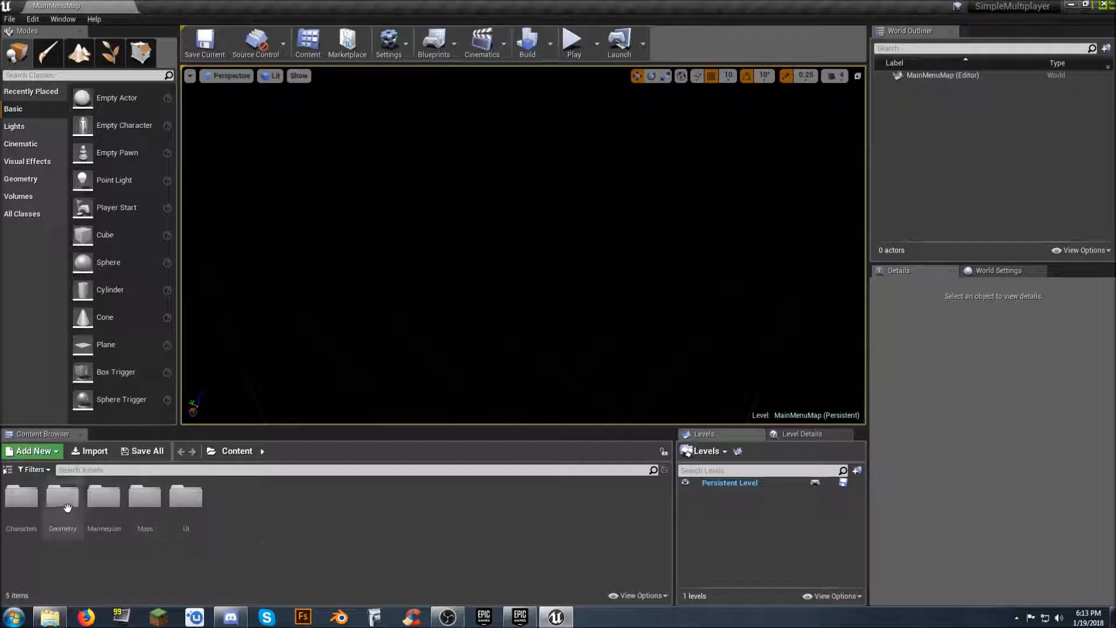
Show the Content Browser folder tree and launch MainMenuMap as a Standalone Game.
click(8, 469)
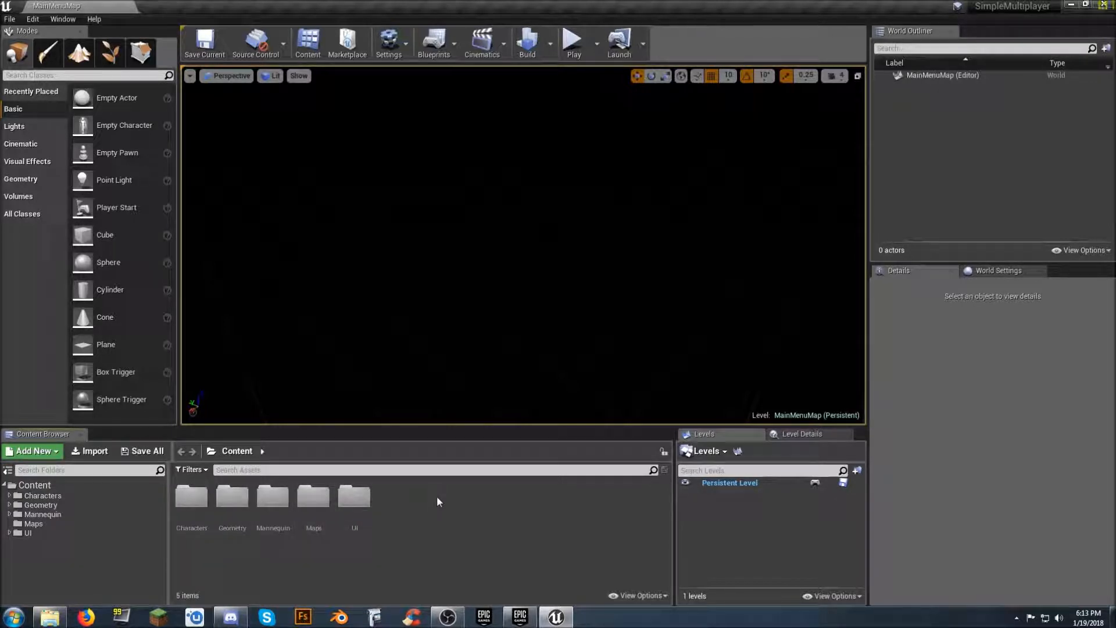
click(596, 45)
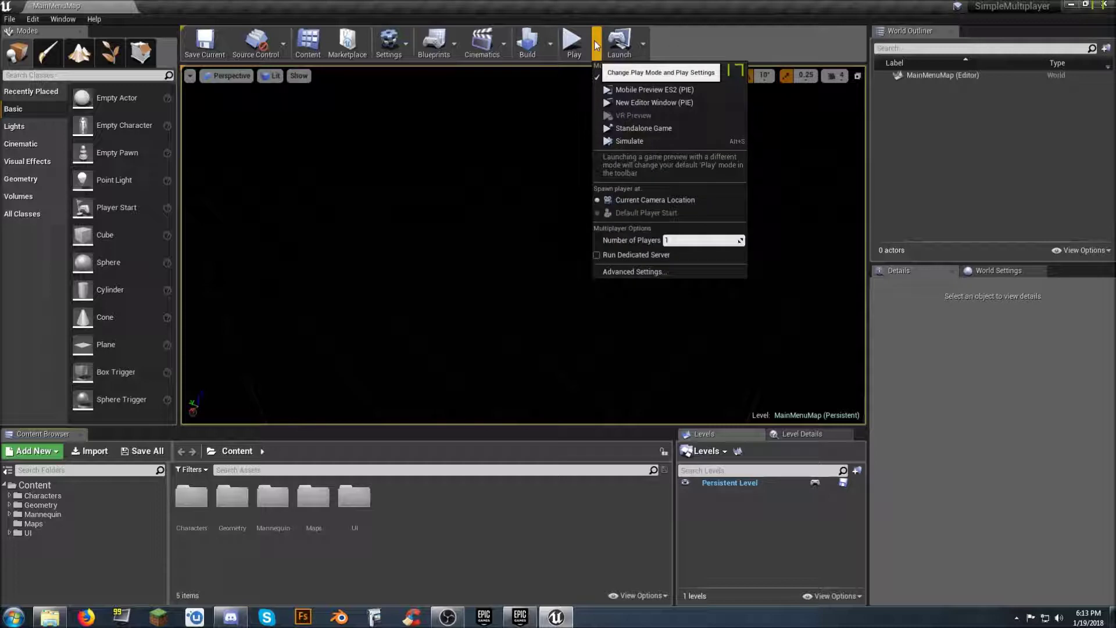
click(639, 131)
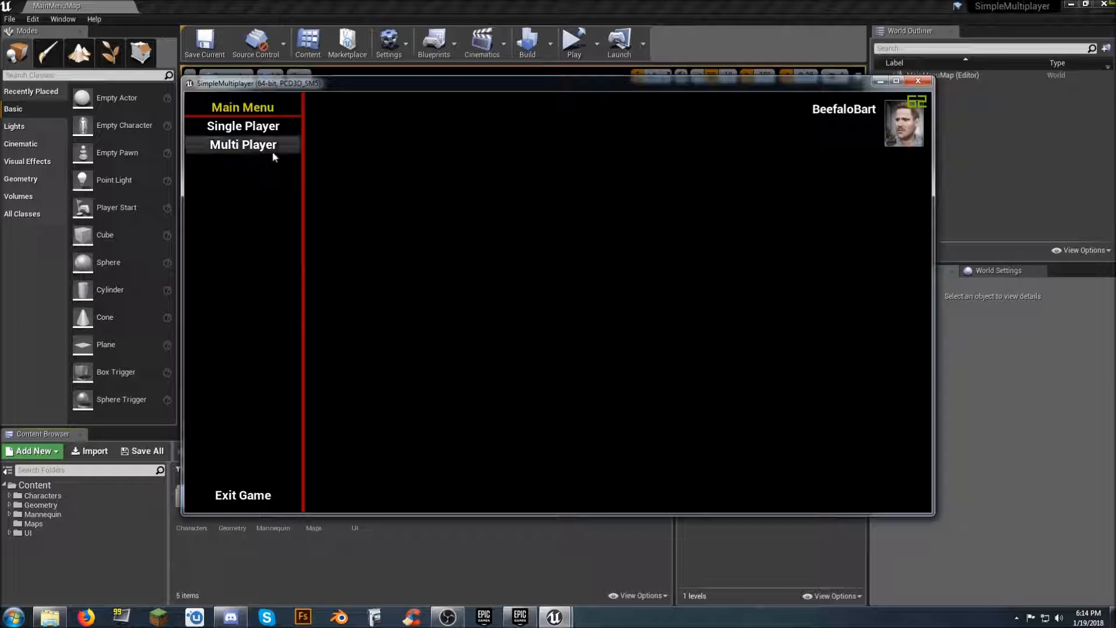
Start a Single Player game and run the character around the level, pausing and resuming once.
click(271, 128)
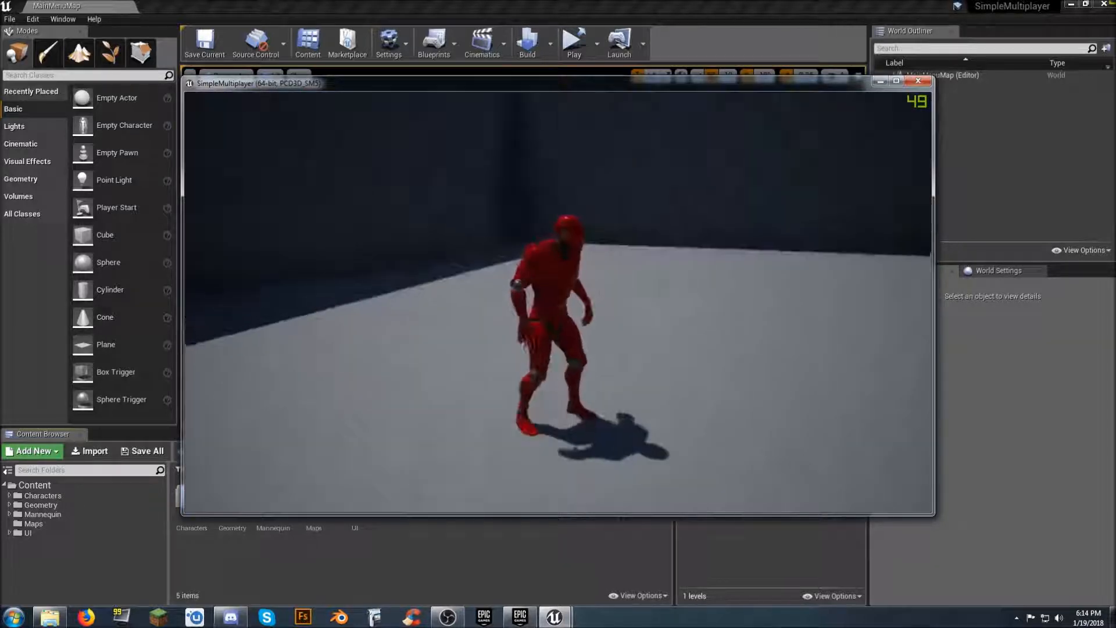
key(w)
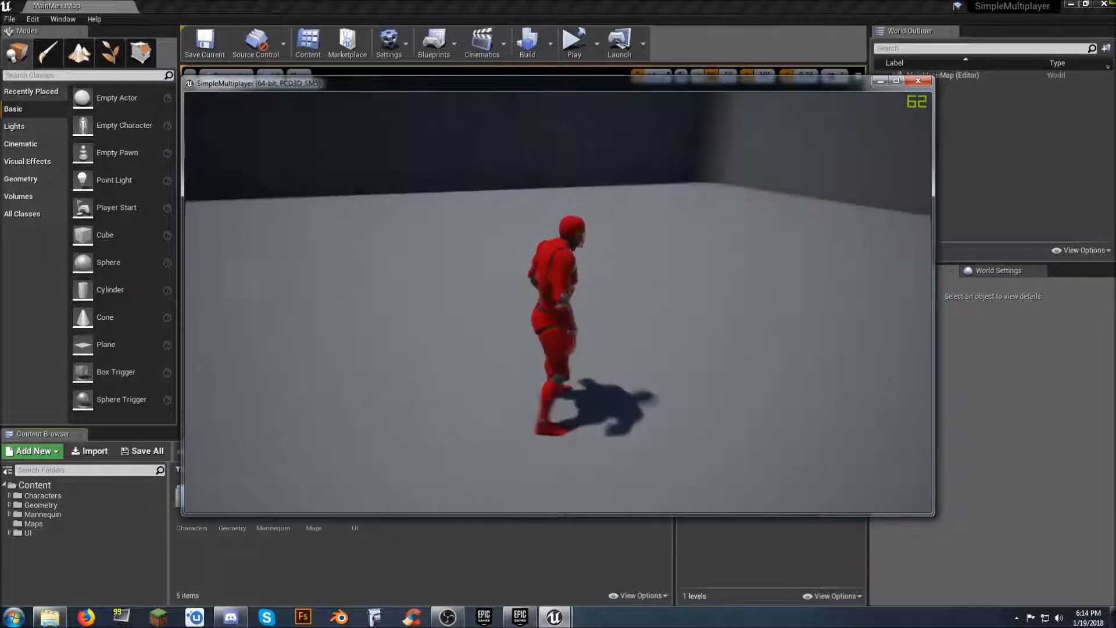
key(w)
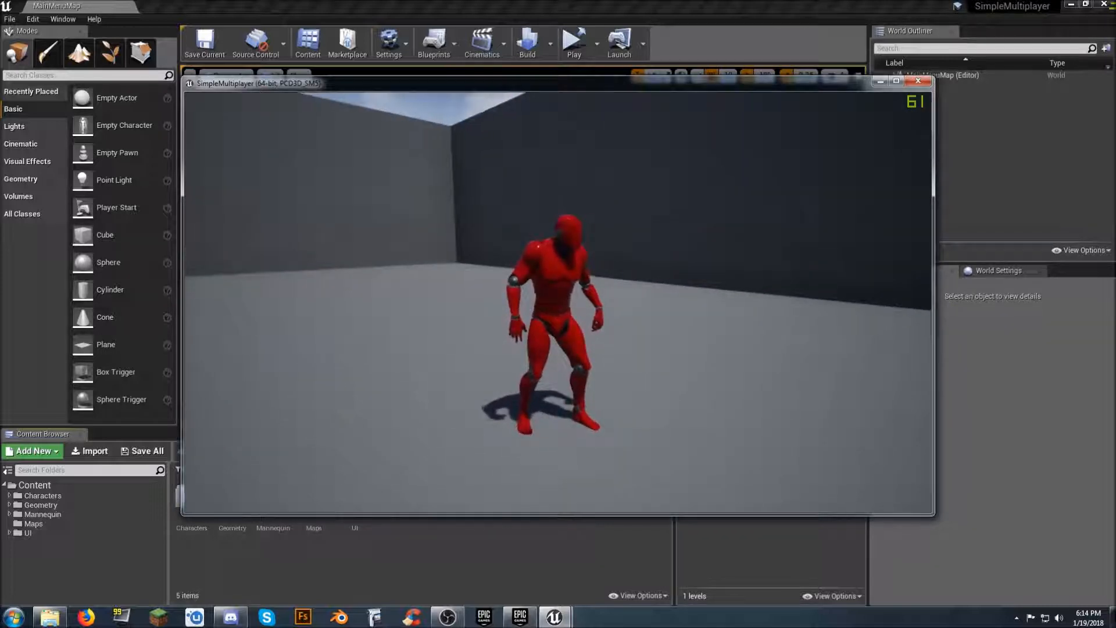
key(Escape)
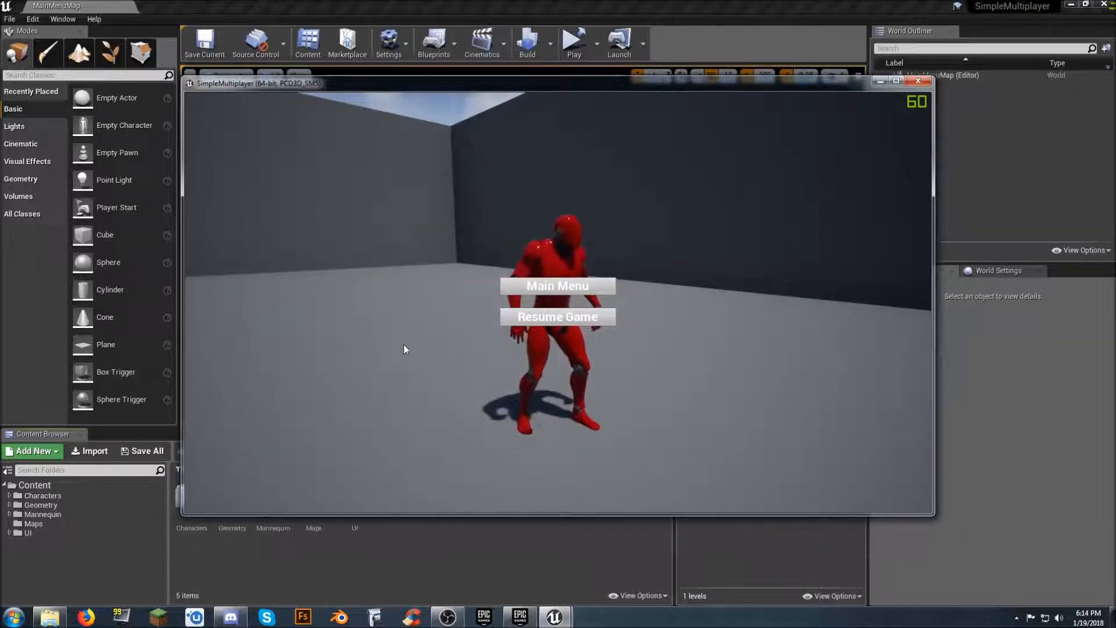
click(564, 327)
key(w)
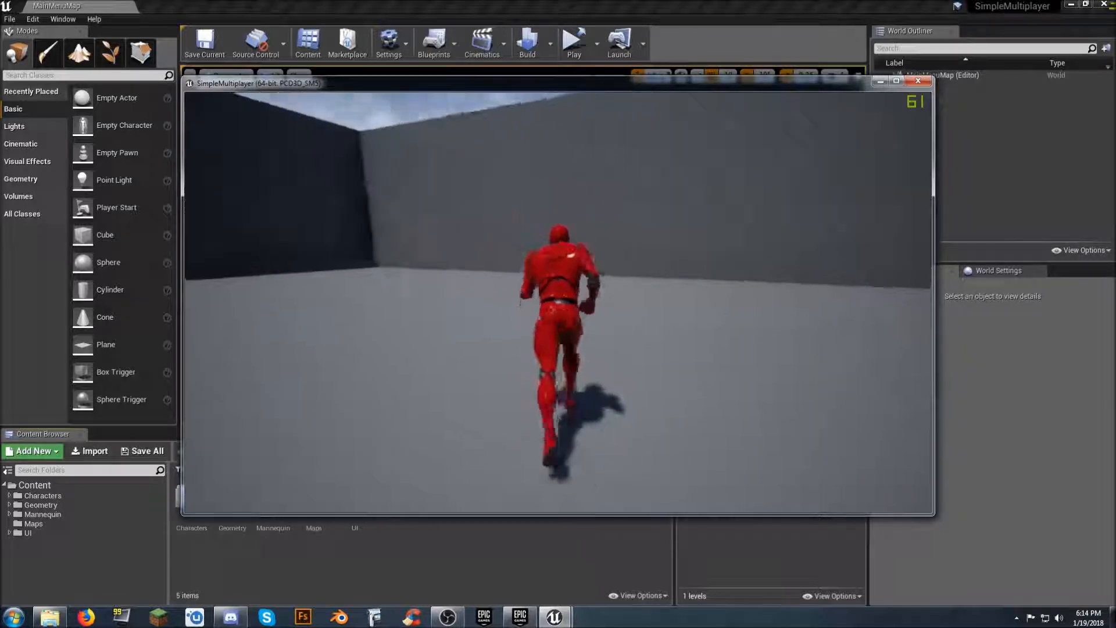
Leave the match for the main menu and choose Multi Player to reveal HOST and FIND.
key(Escape)
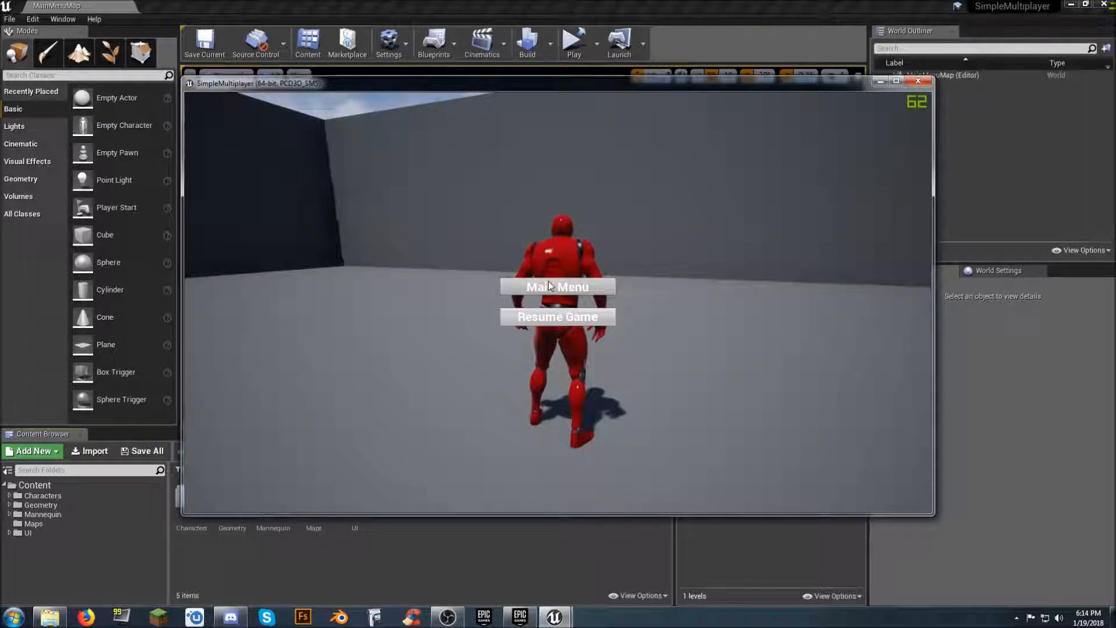
click(549, 283)
click(243, 149)
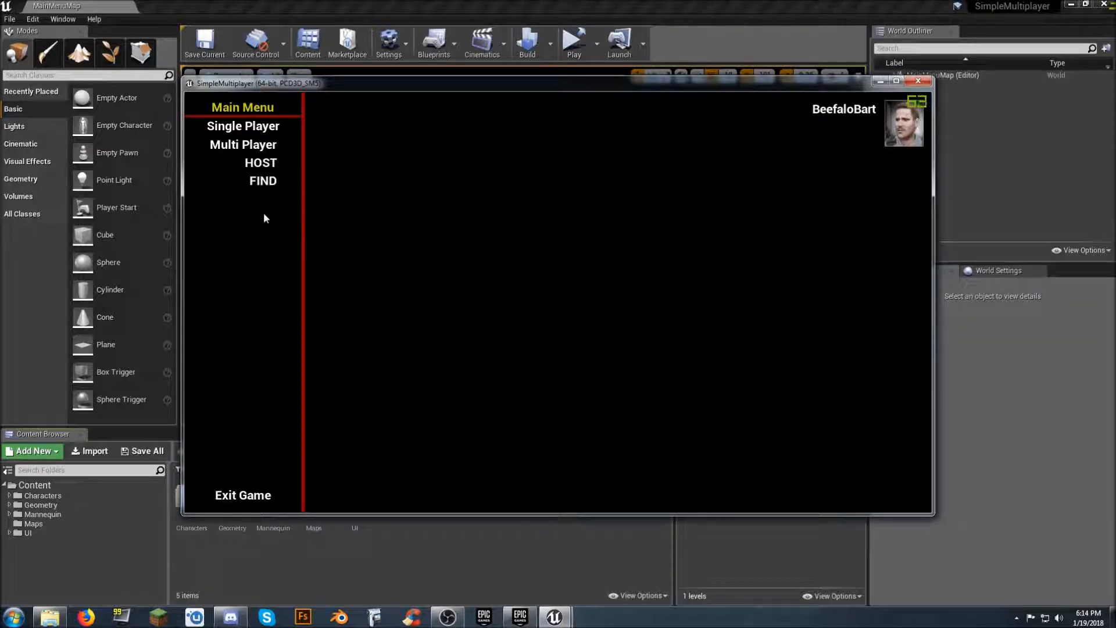
Search for lobbies via FIND's Find Lobby, then switch to the HOST server-creation page.
click(267, 185)
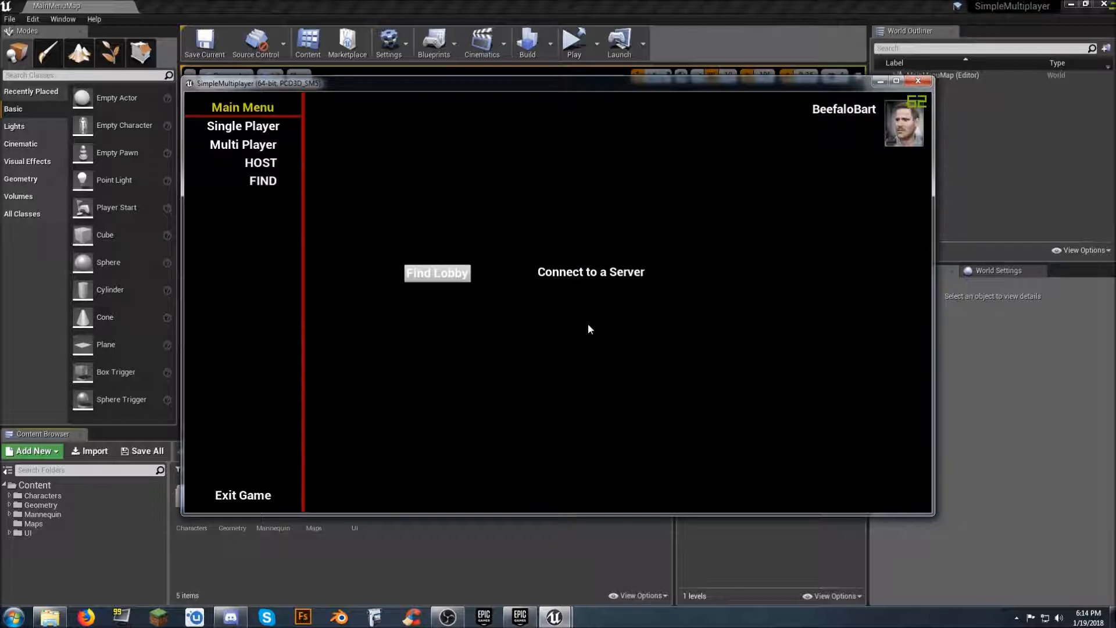
click(441, 276)
click(273, 166)
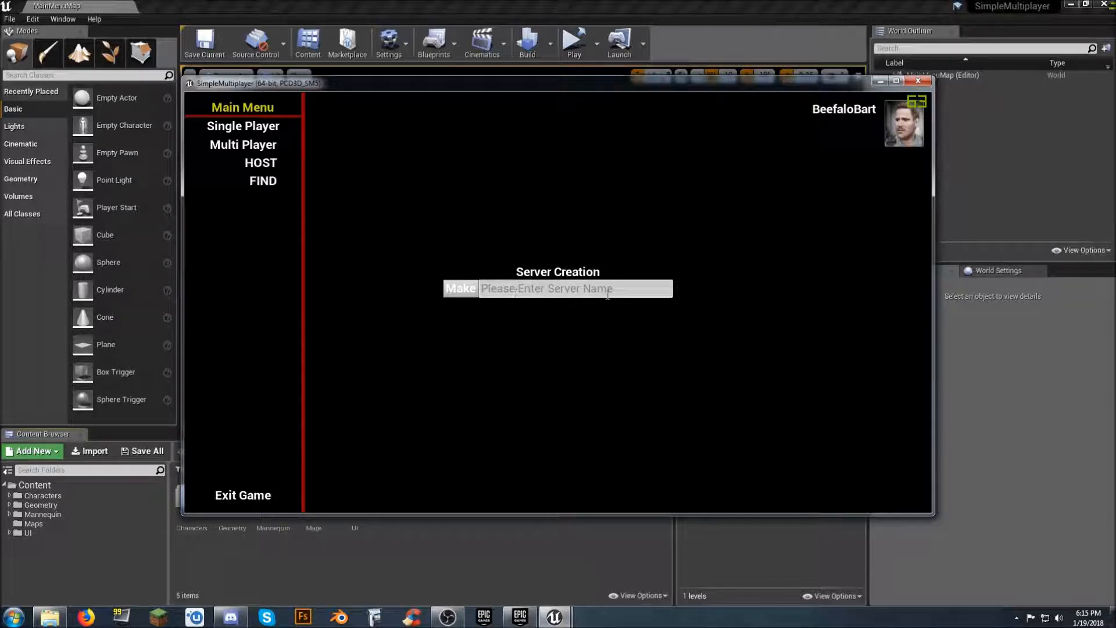
Create a server named Beefalobart's game and start running in the loaded level.
click(554, 290)
text(Beef)
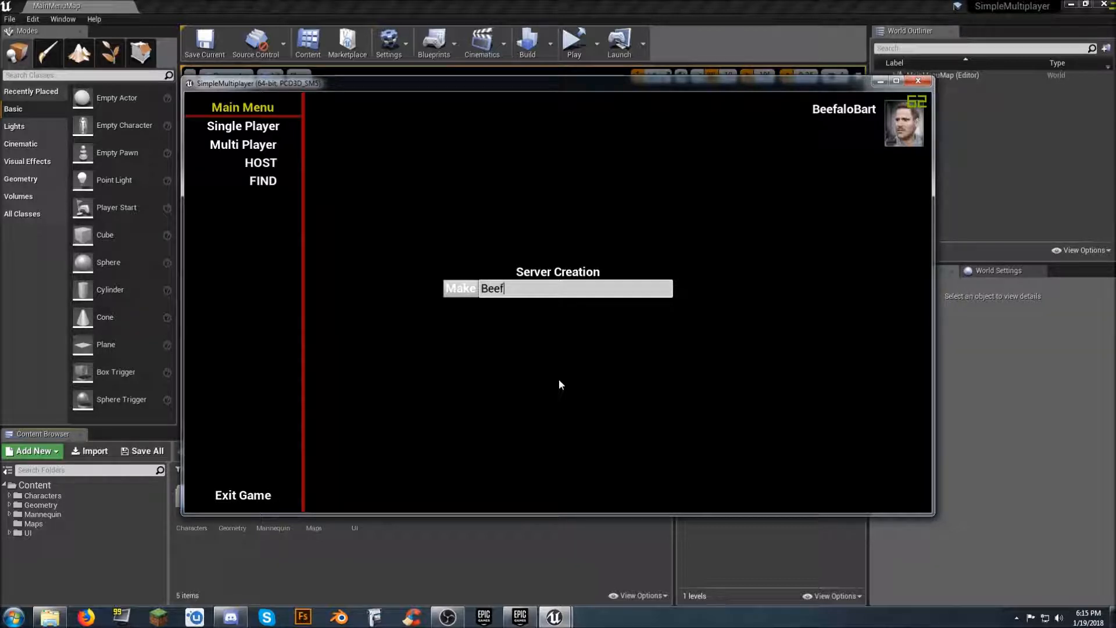
text(alobart's g)
text(ame)
click(462, 293)
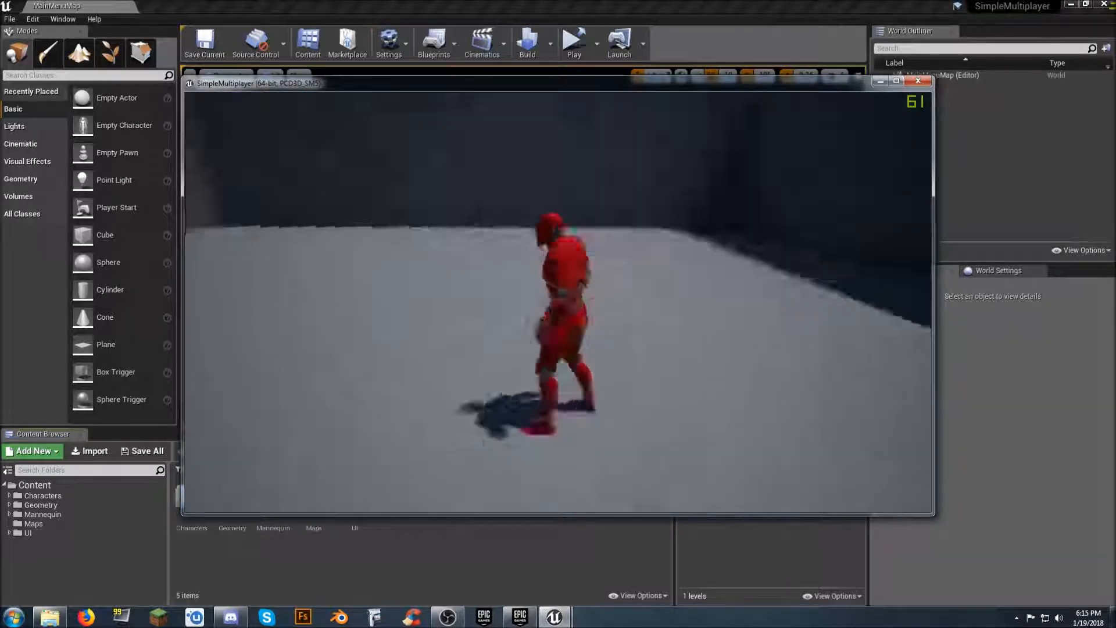
key(w)
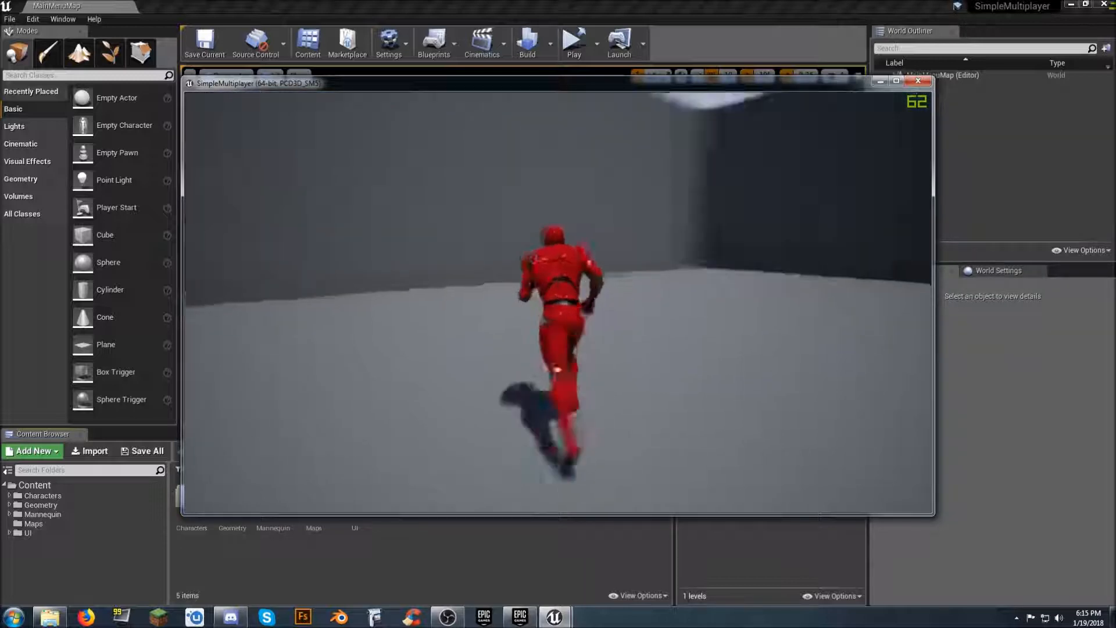
Run the red character back and forth around the walled multiplayer level.
key(w)
key(s)
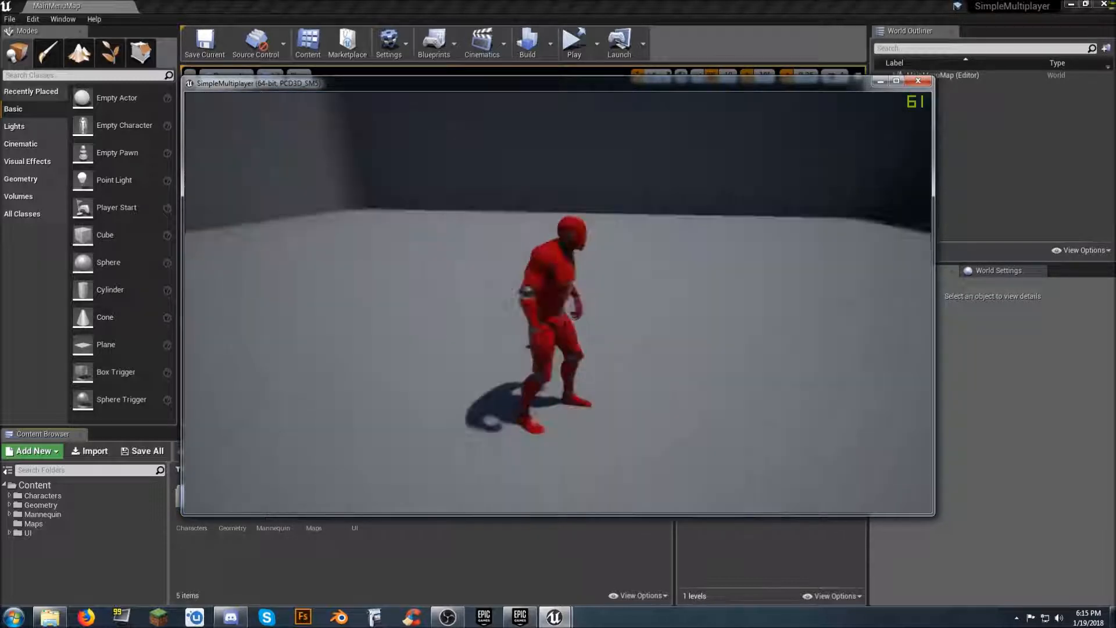
key(w)
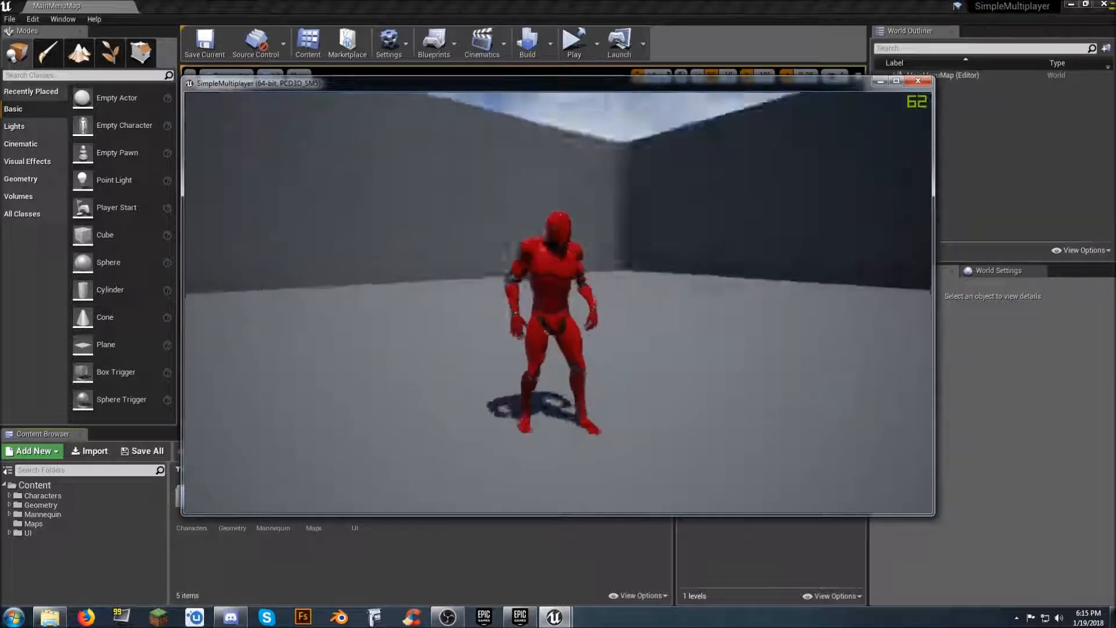
key(s)
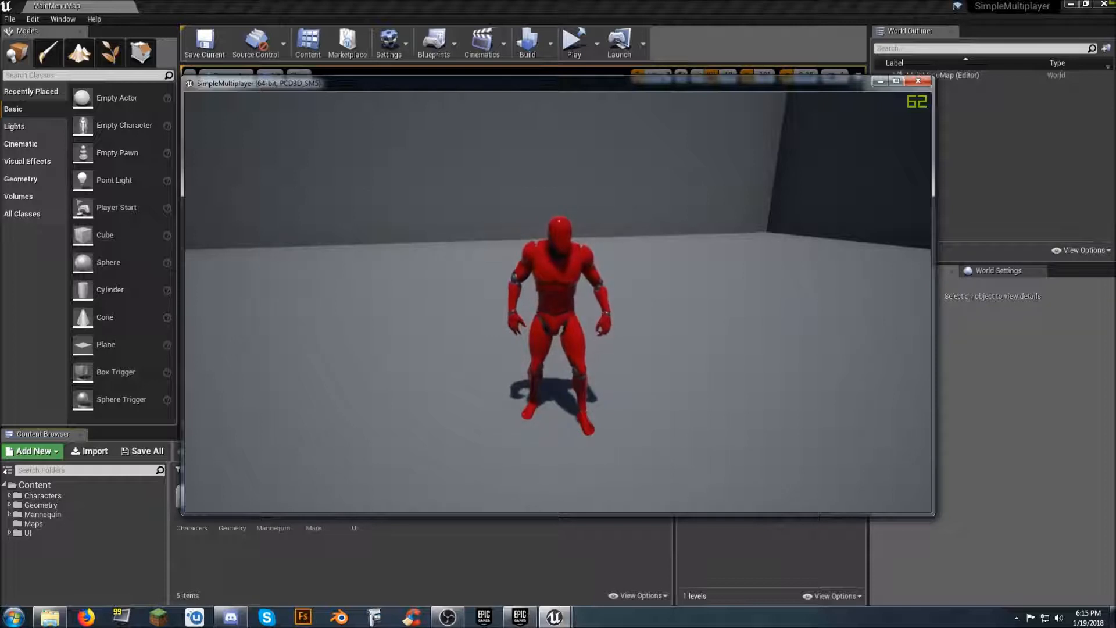
key(w)
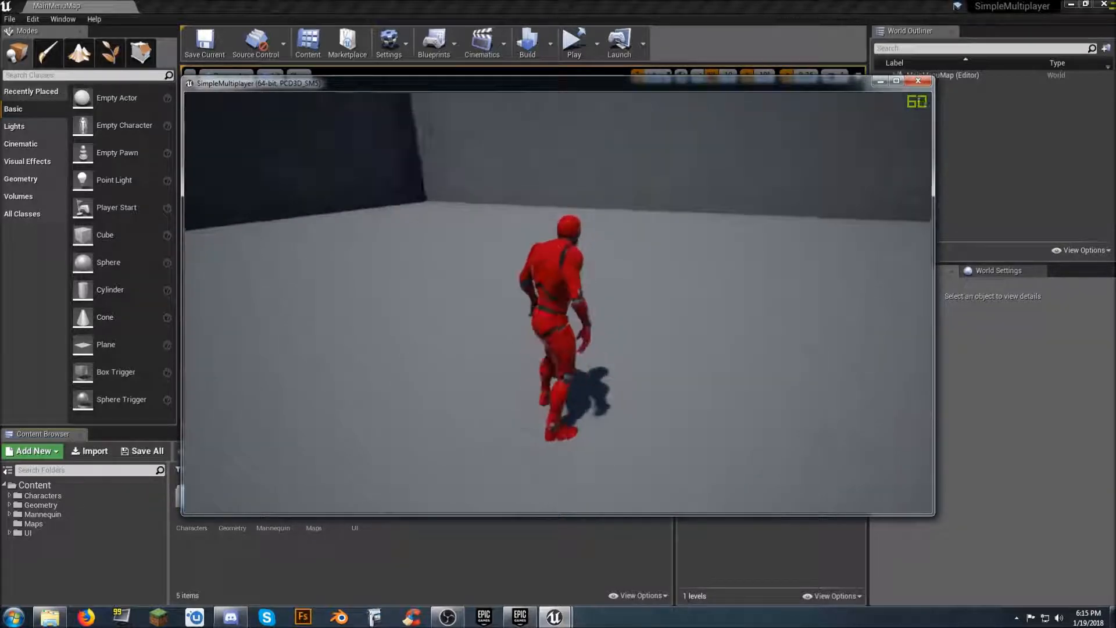
key(s)
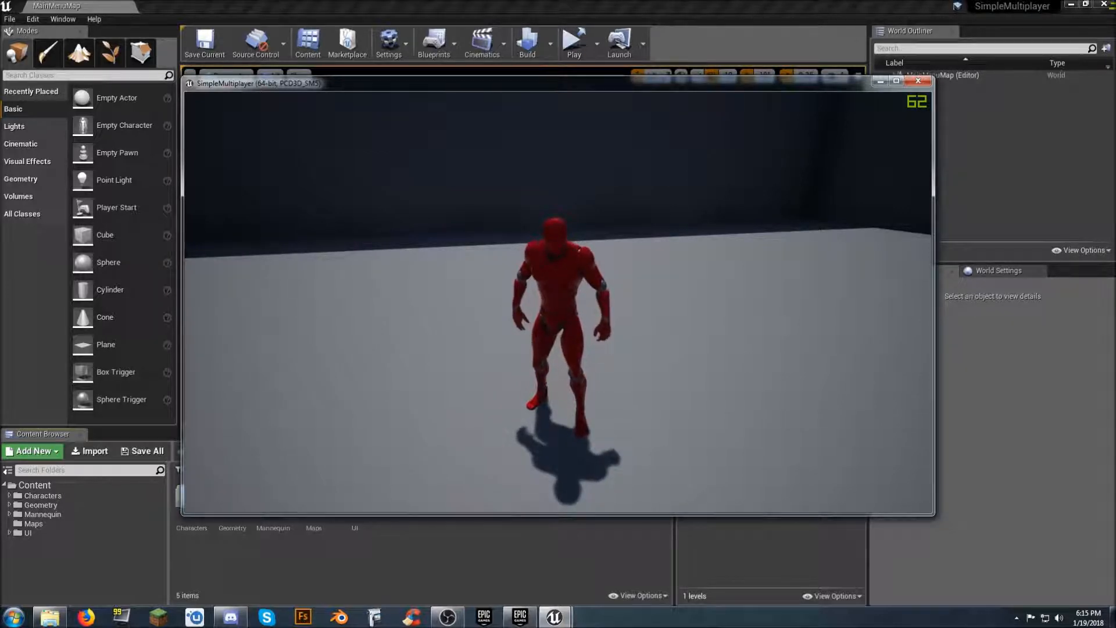
key(d)
key(w)
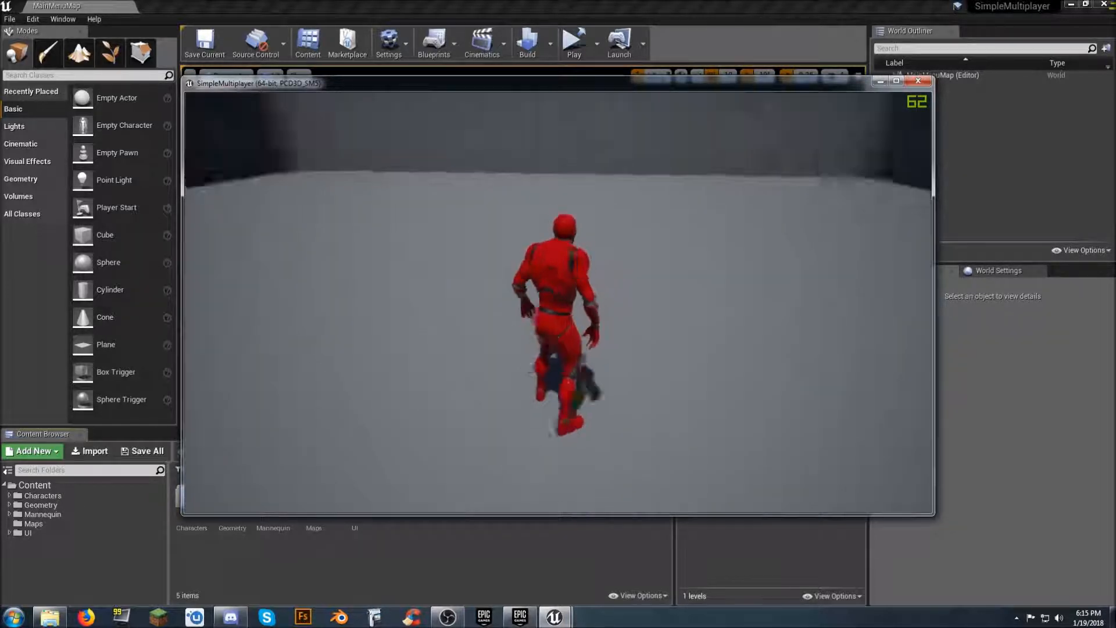
key(s)
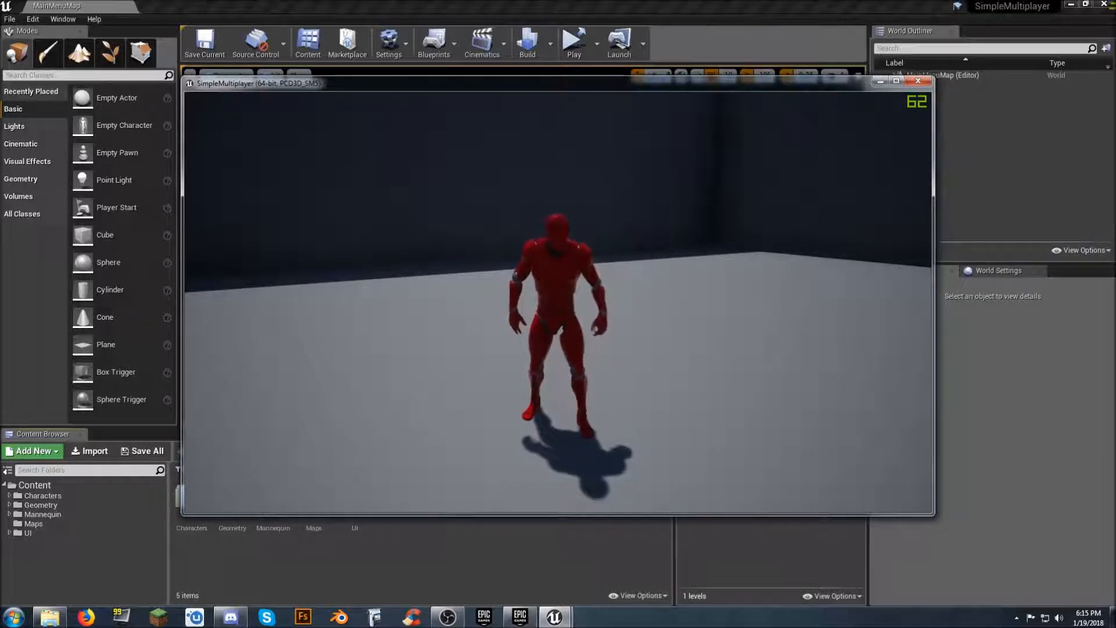
key(w)
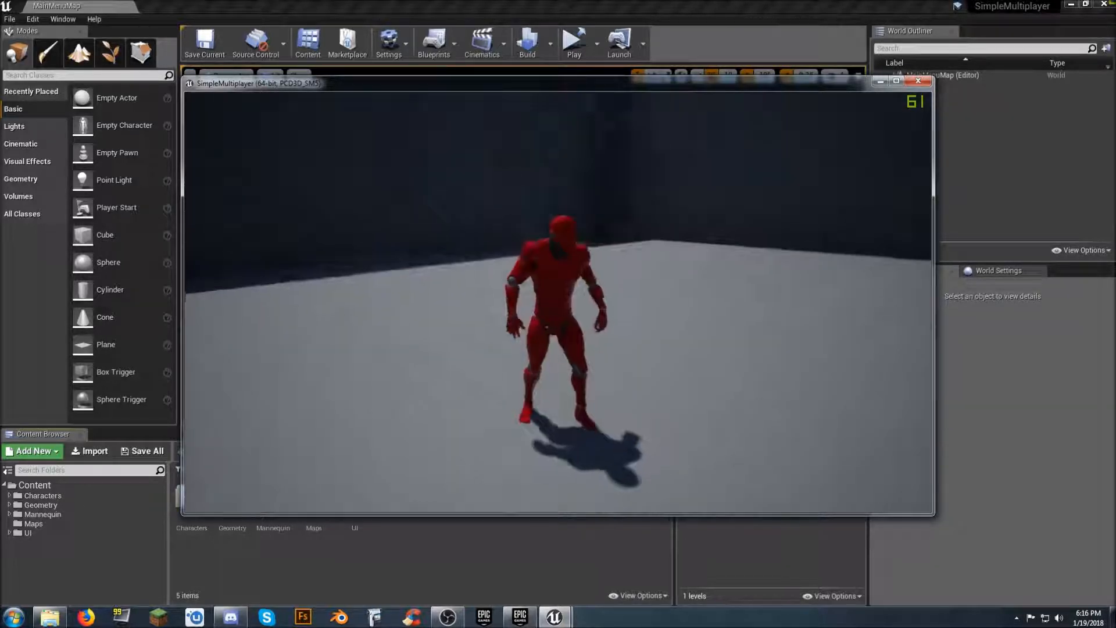
Pause the match and return to the game's main menu.
key(Escape)
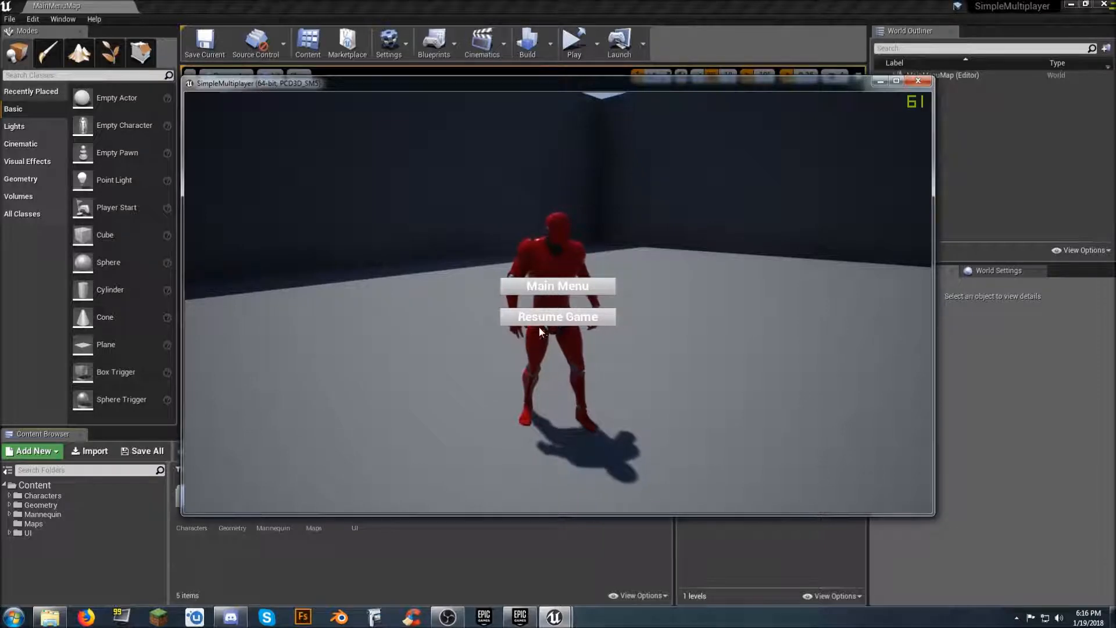
click(558, 286)
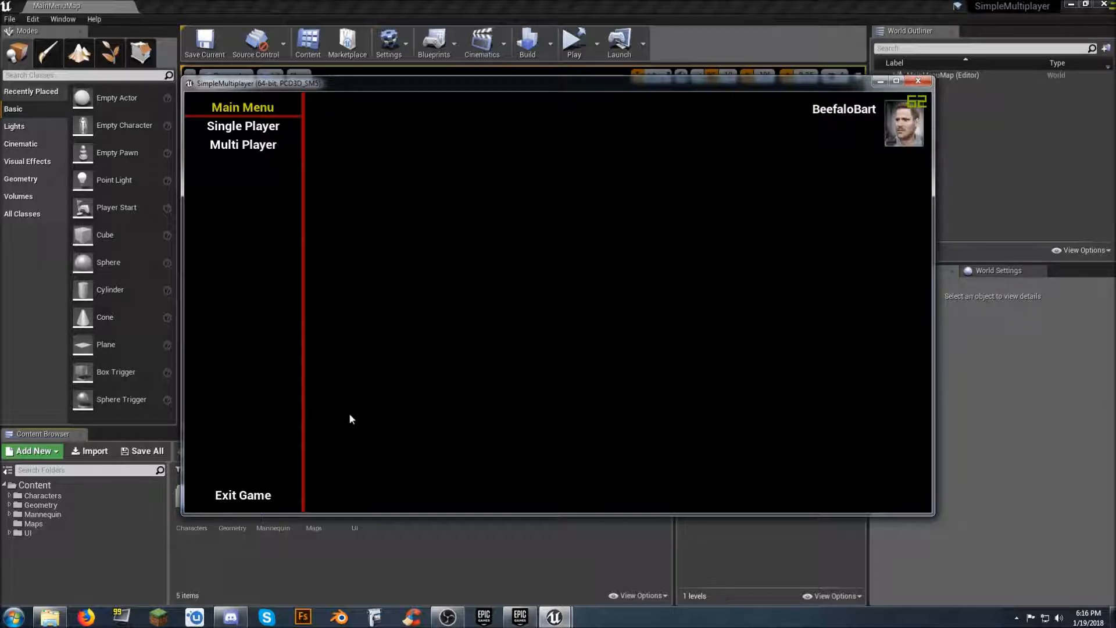
Exit the standalone game, then browse File > Package Project > Windows without packaging.
click(242, 494)
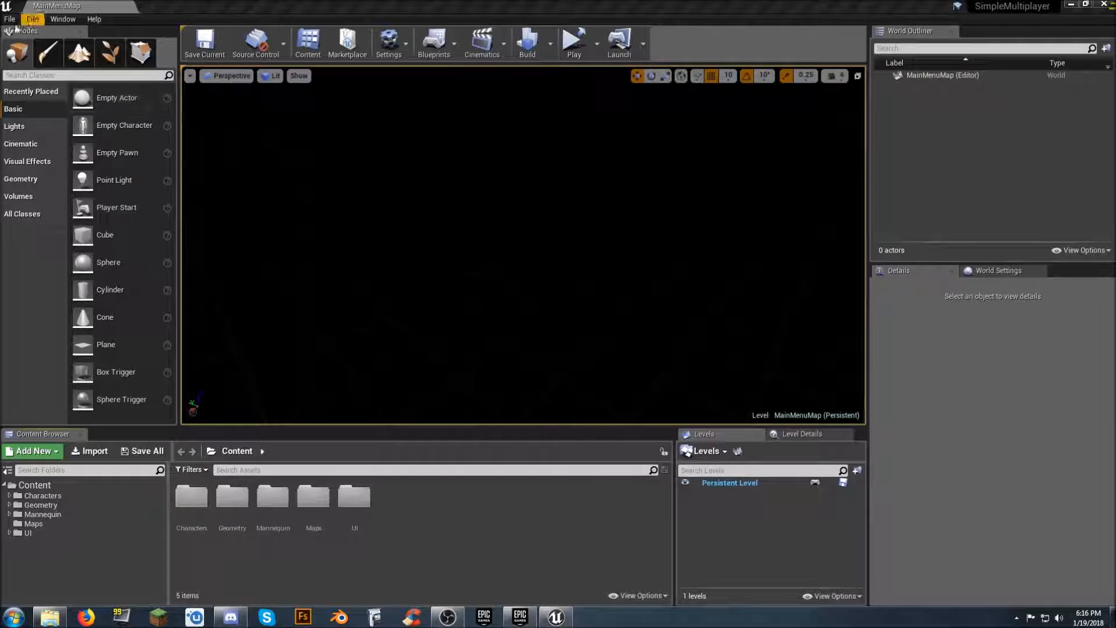
click(10, 19)
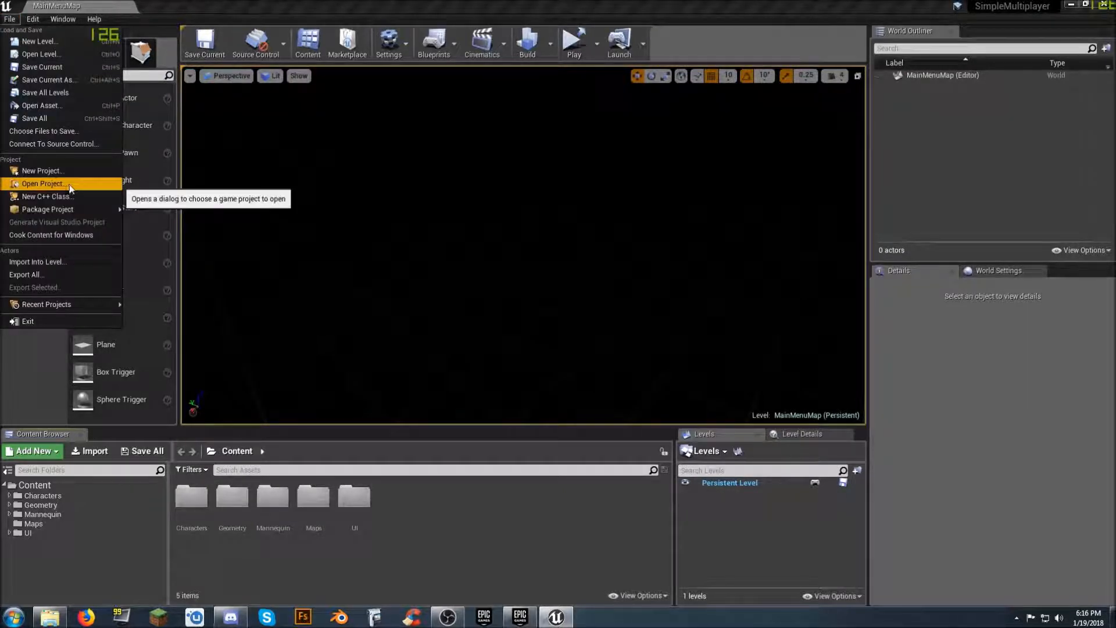
mouse_move(48, 210)
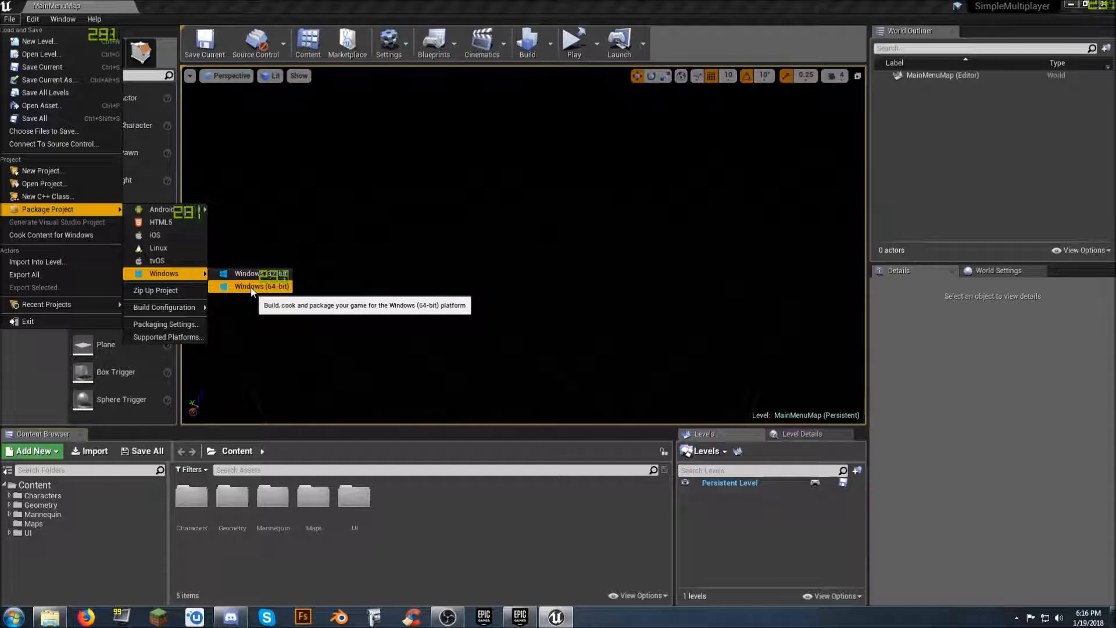
click(461, 527)
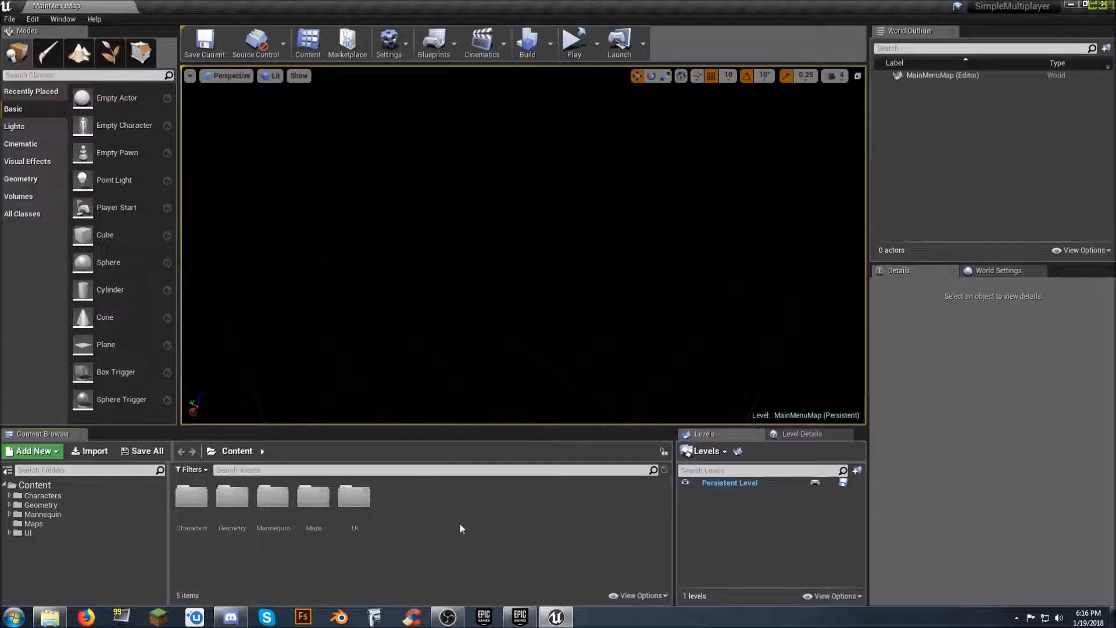